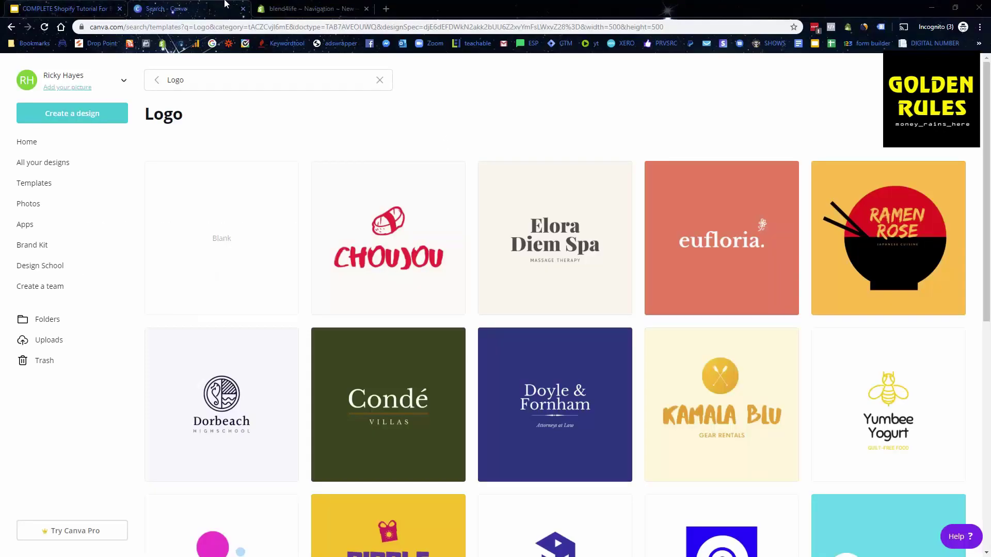
# Load Canva in a new tab with 'ca', close the duplicate tab and return to Home
pyautogui.click(386, 8)
pyautogui.write('can')
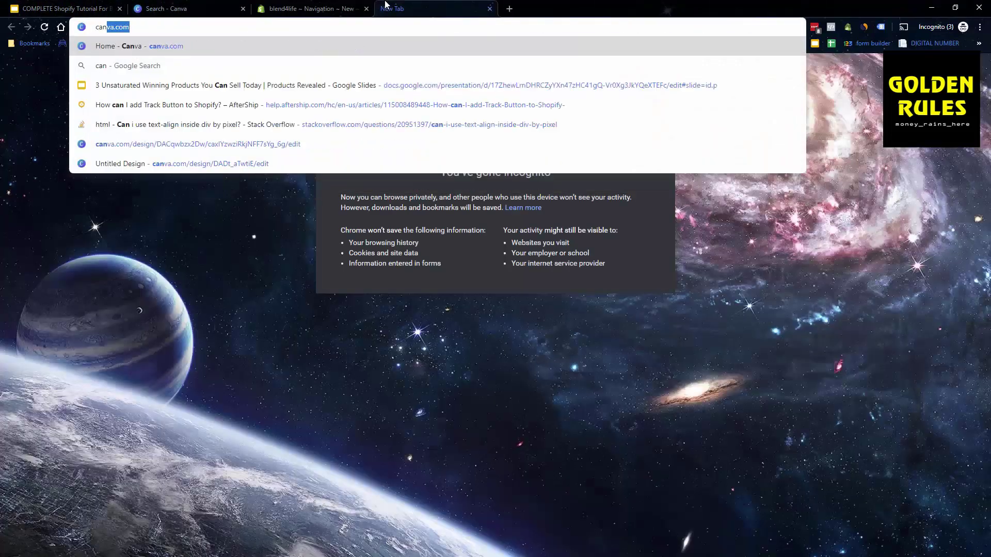
pyautogui.press('Return')
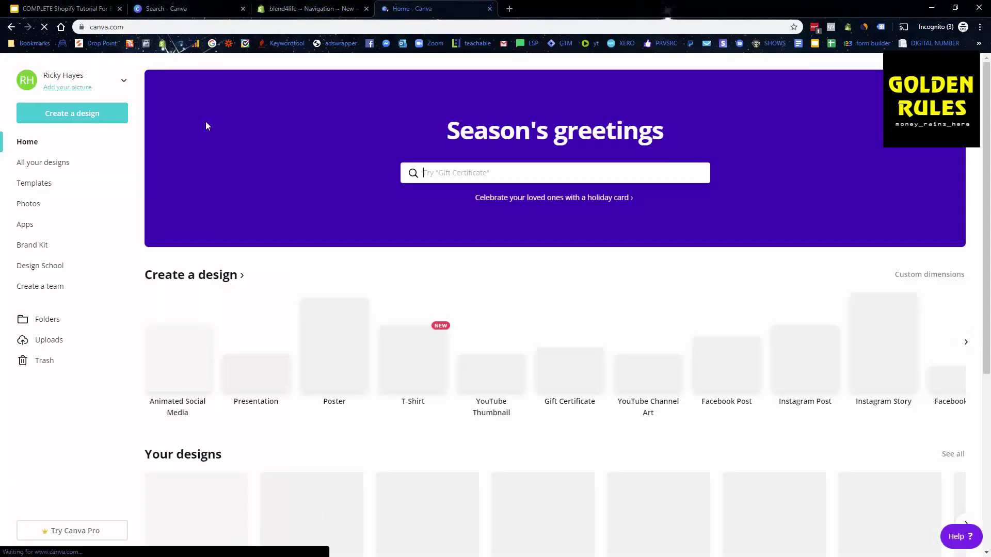
pyautogui.click(489, 10)
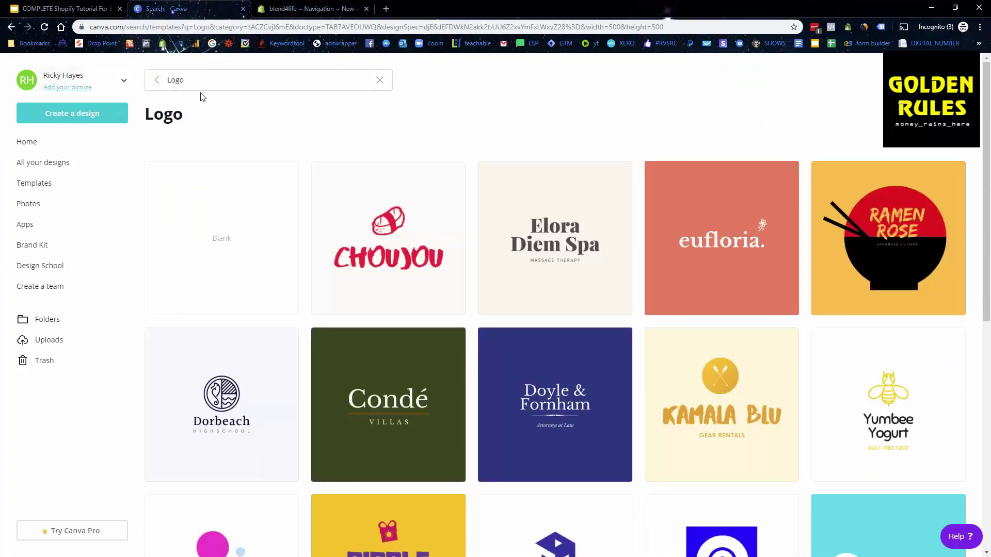
pyautogui.click(157, 80)
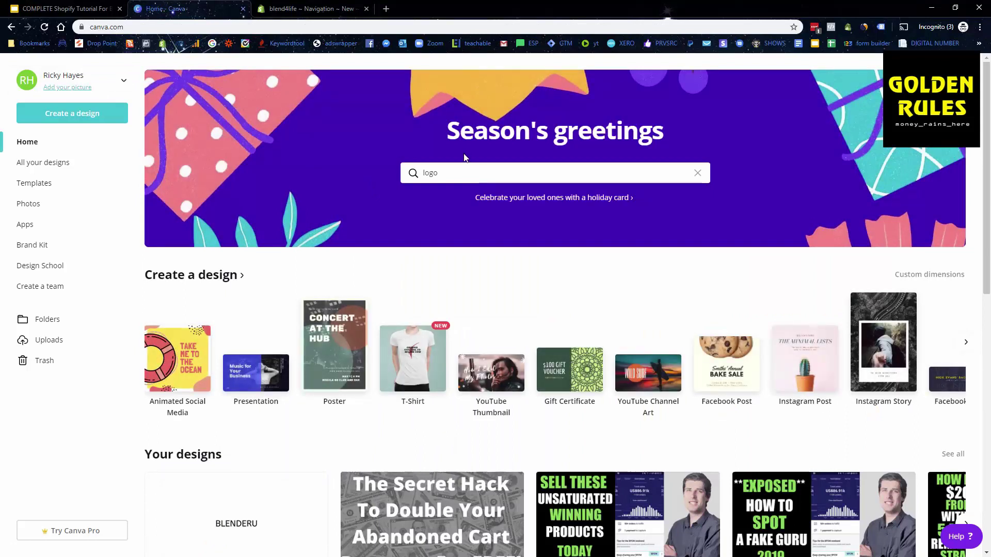
# Search templates for 'logo' and scroll down to Mochamoo Coffee and Bijoux Donut Dive
pyautogui.press('Return')
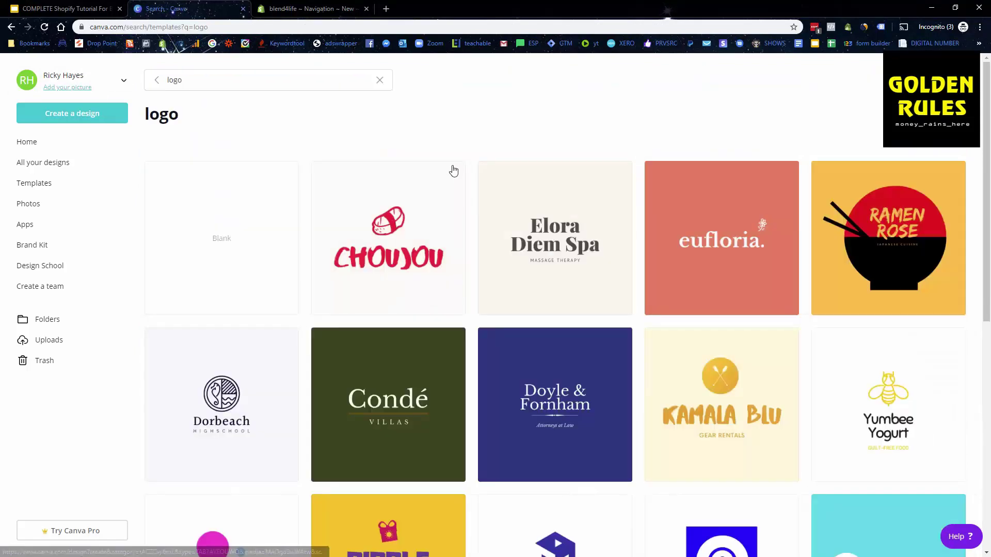
pyautogui.scroll(-2, 634, 285)
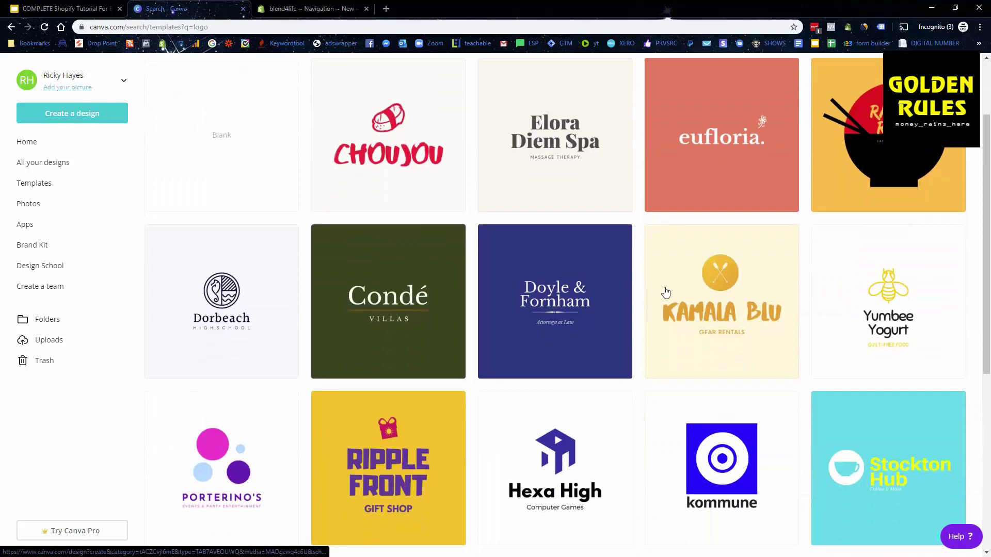
pyautogui.scroll(-4, 666, 293)
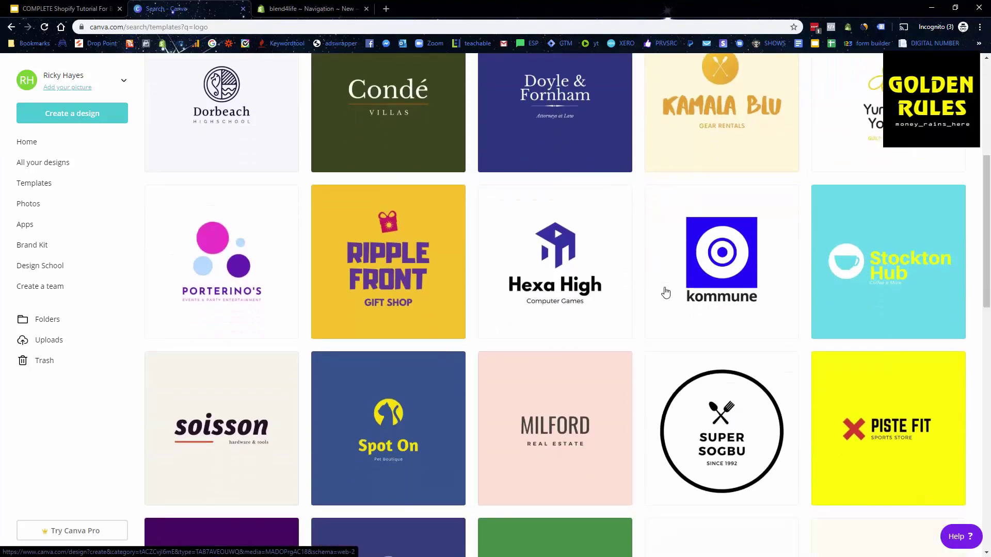
pyautogui.scroll(-4, 665, 292)
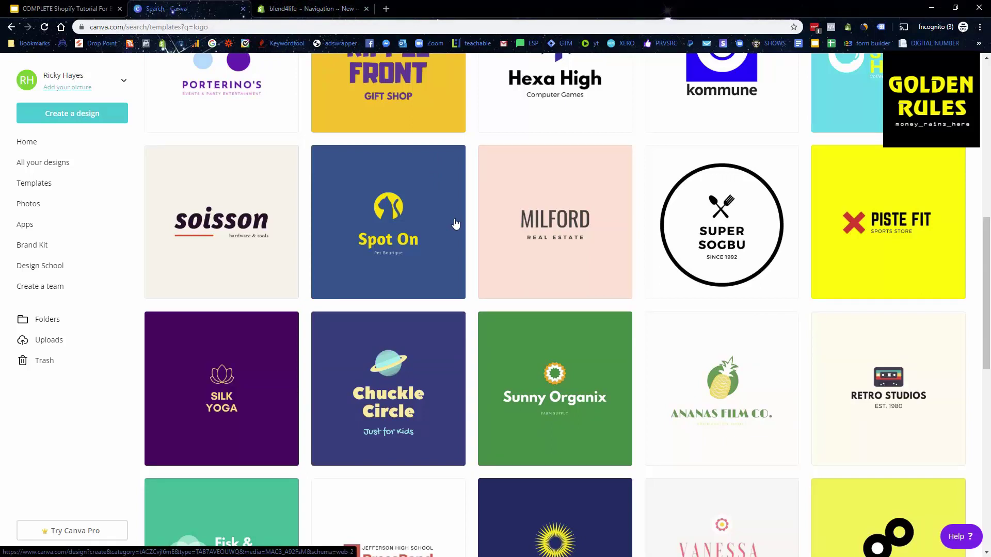
pyautogui.scroll(-8, 449, 219)
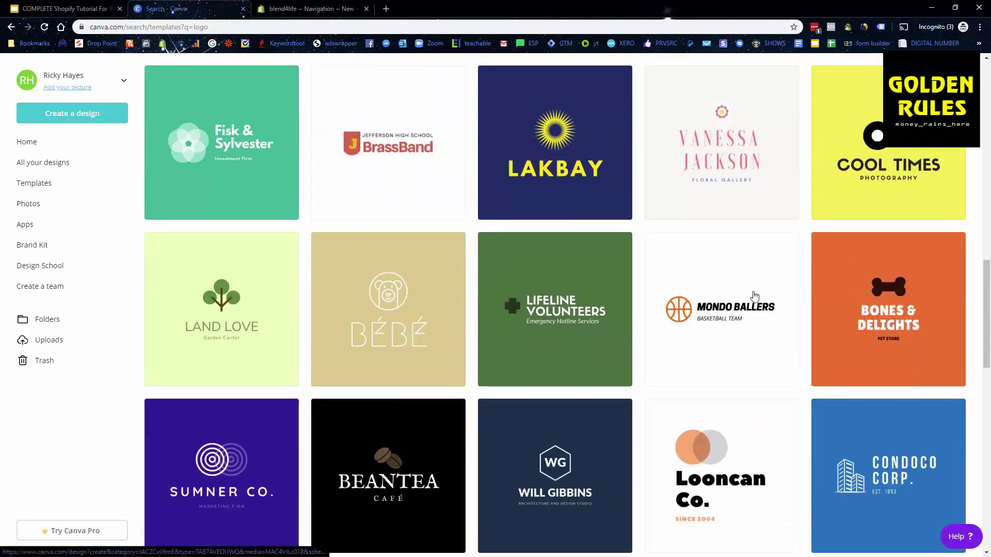
pyautogui.scroll(-2, 556, 307)
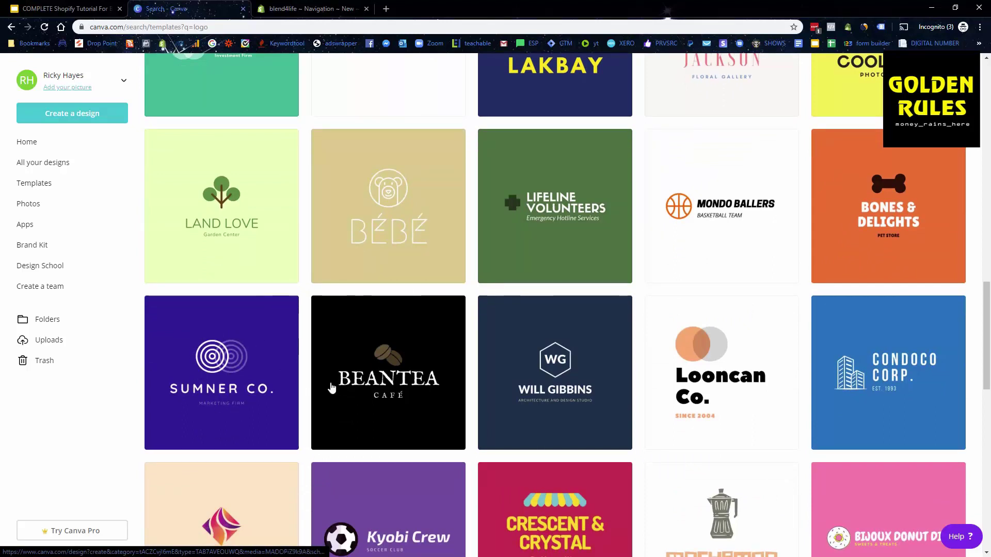
pyautogui.scroll(-2, 272, 379)
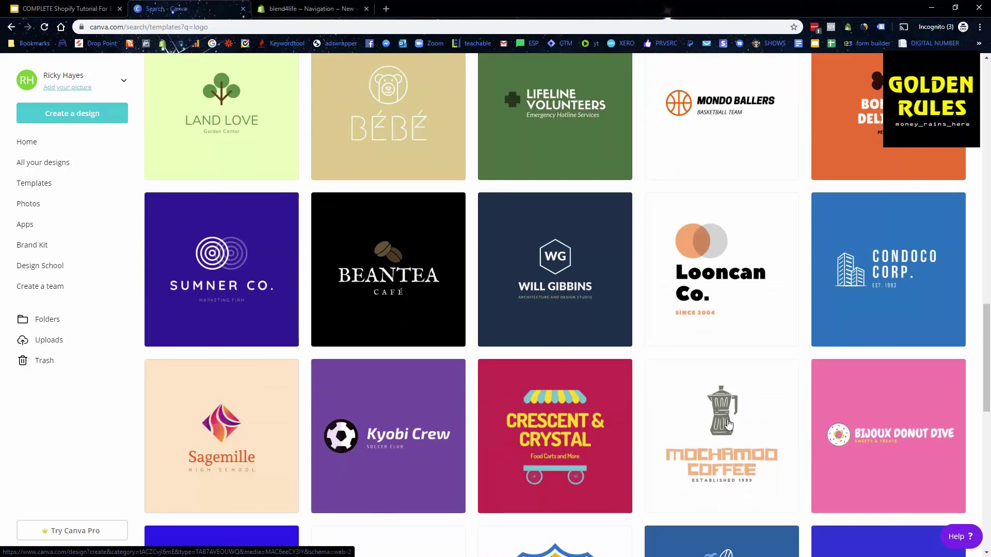
# Open the Mochamoo Coffee logo template in a new tab, then keep browsing the results
pyautogui.click(714, 424)
pyautogui.click(216, 8)
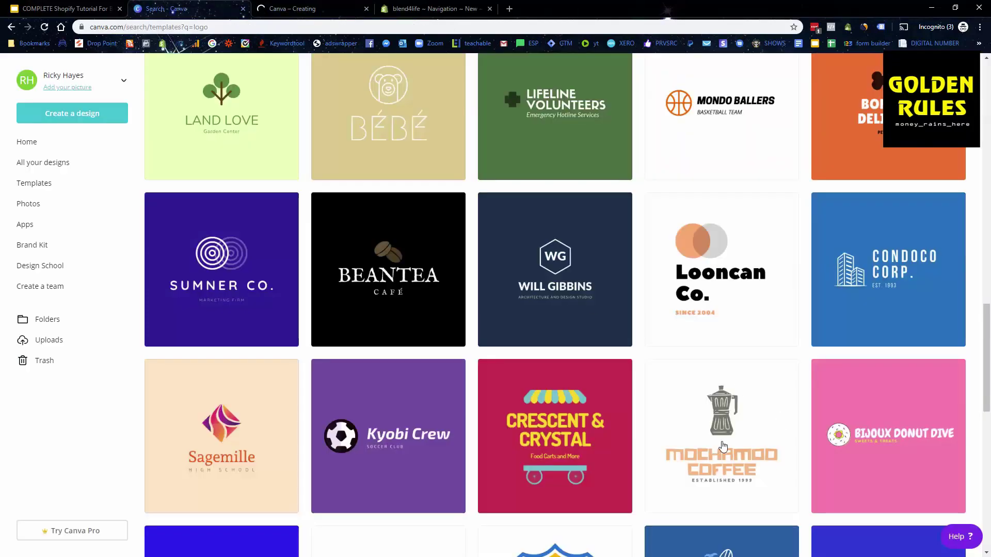
pyautogui.scroll(-3, 728, 426)
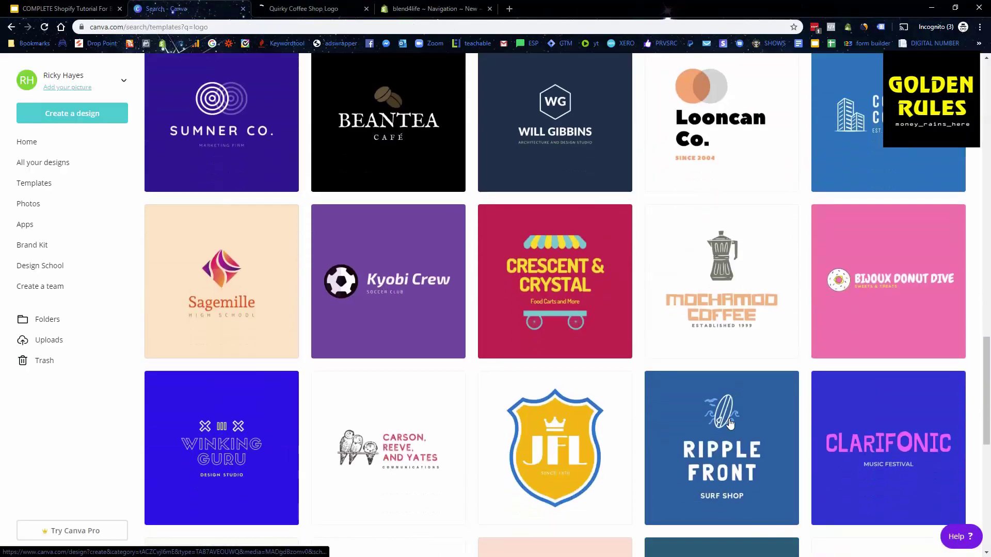
pyautogui.scroll(-8, 728, 423)
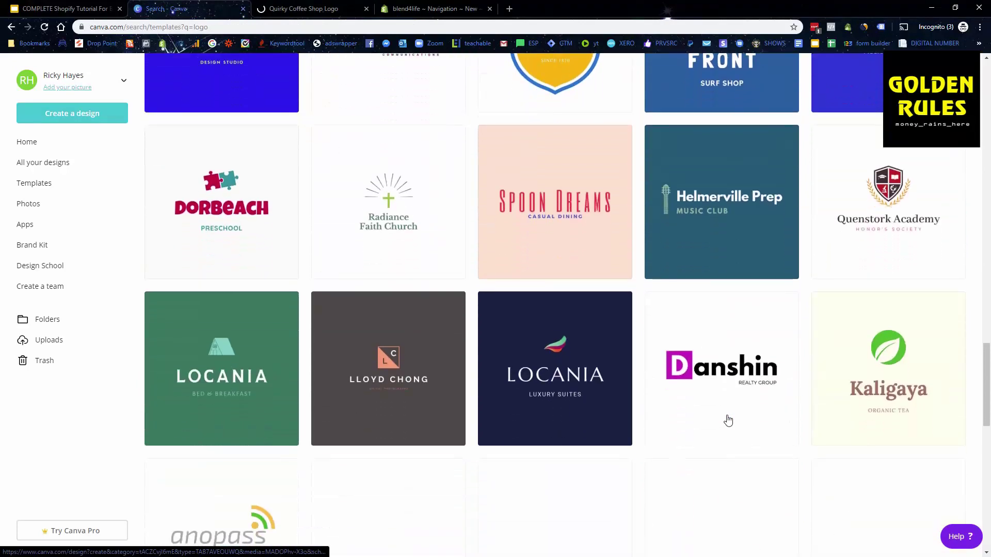
pyautogui.scroll(-4, 728, 421)
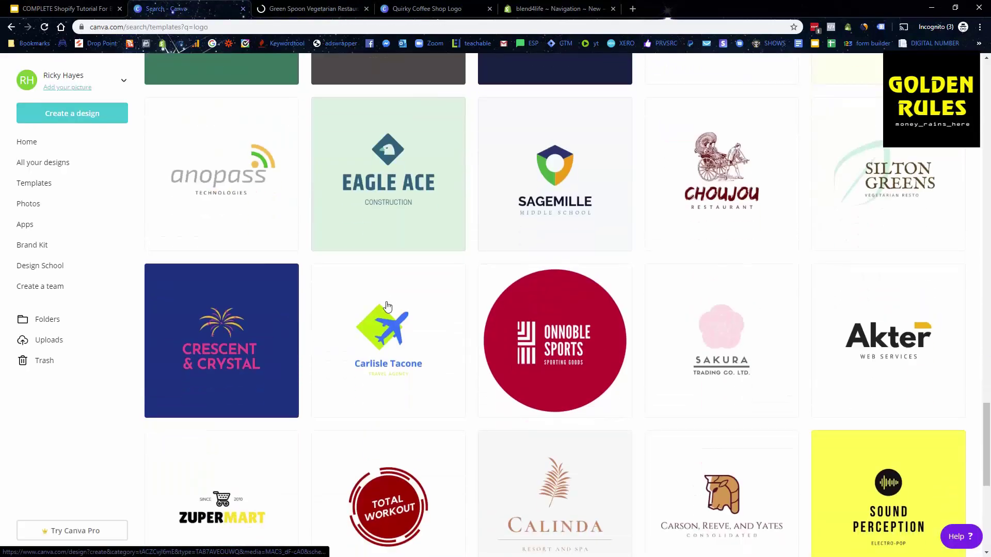
pyautogui.scroll(-4, 786, 281)
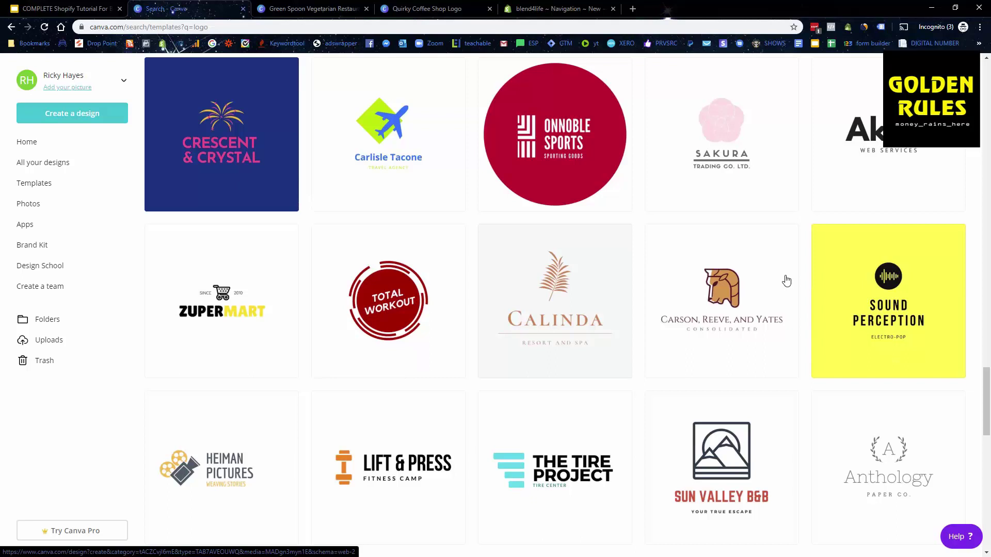
pyautogui.scroll(-1, 787, 280)
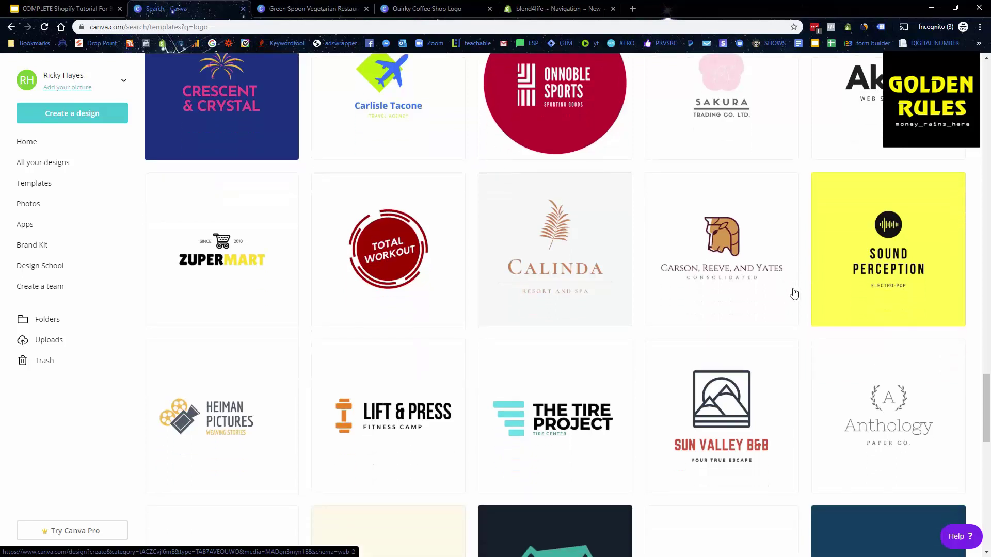
pyautogui.scroll(-2, 793, 293)
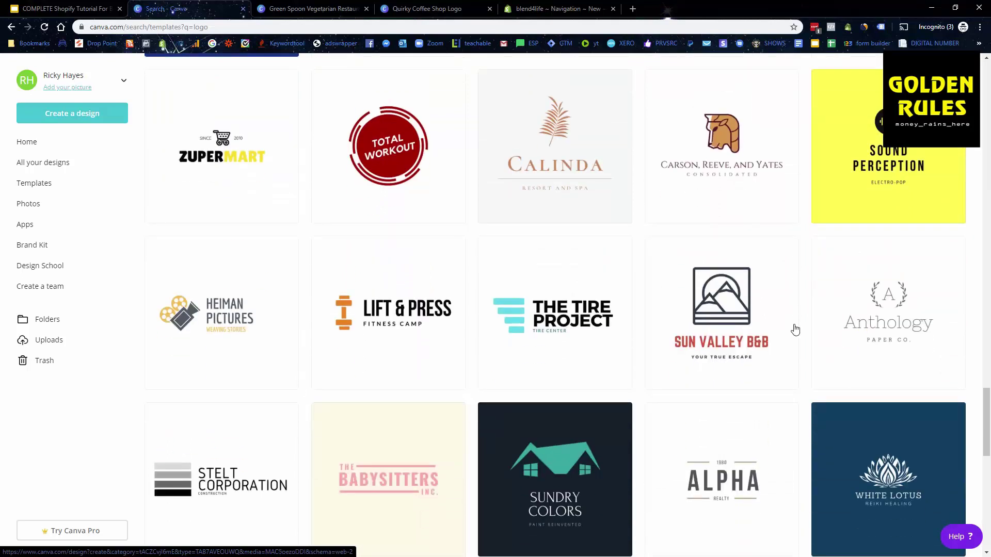
# Open the White Lotus template in a new tab and scroll on to Accento and Pinlight
pyautogui.scroll(-3, 860, 411)
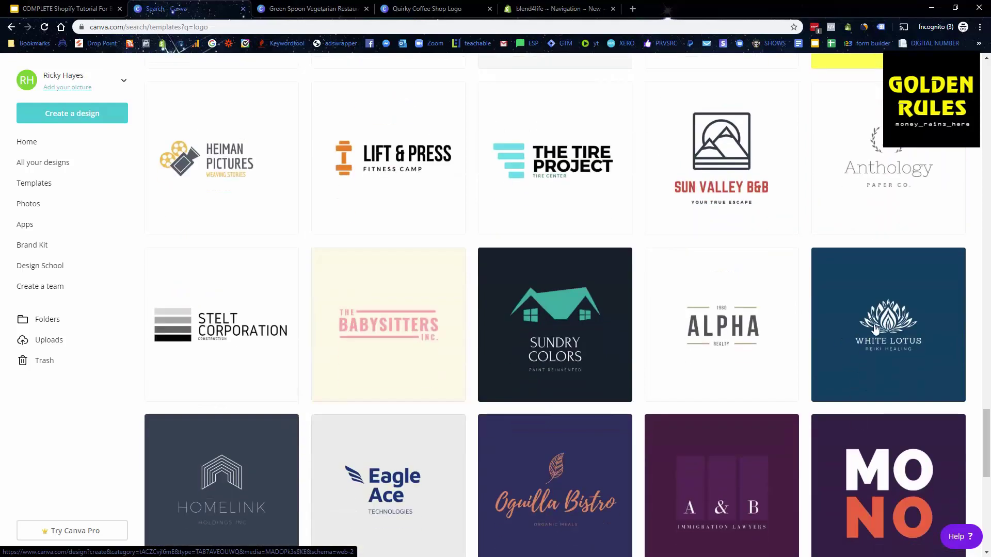
pyautogui.click(853, 350)
pyautogui.click(186, 9)
pyautogui.scroll(-4, 474, 442)
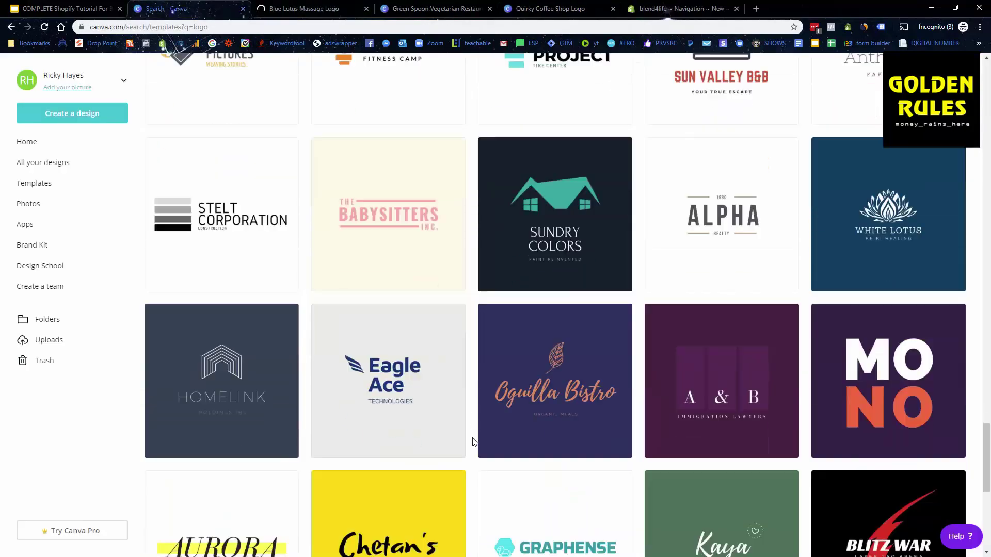
pyautogui.scroll(-3, 474, 442)
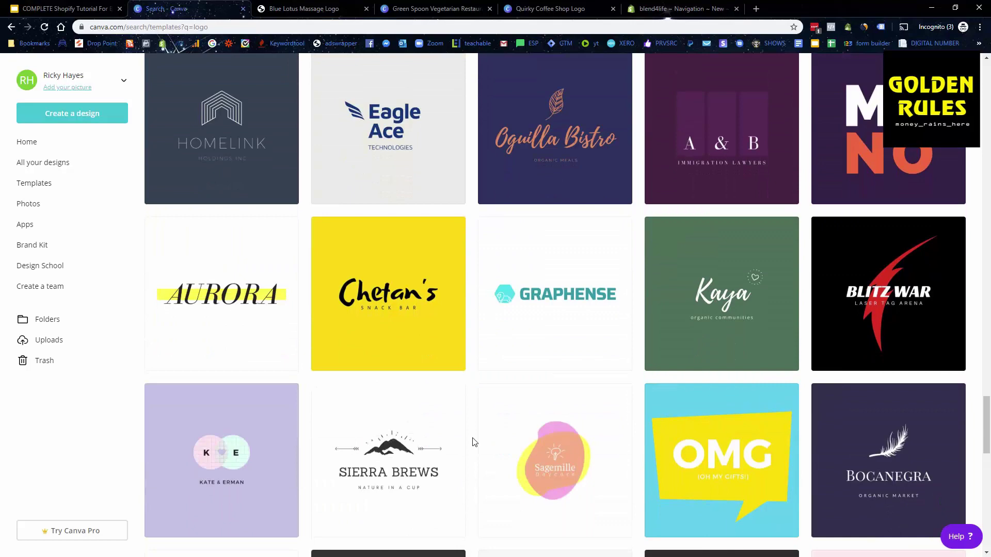
pyautogui.scroll(-3, 474, 442)
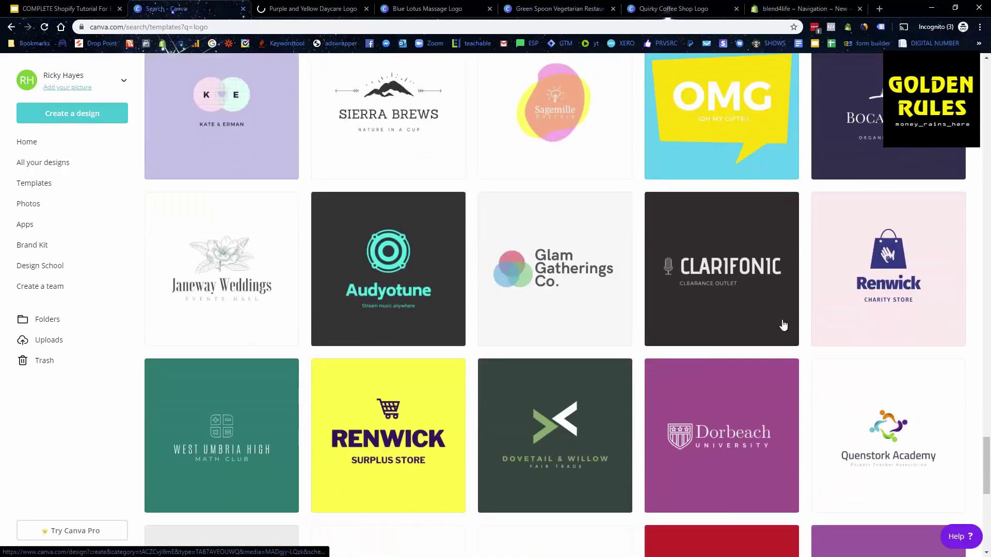
pyautogui.scroll(-3, 783, 325)
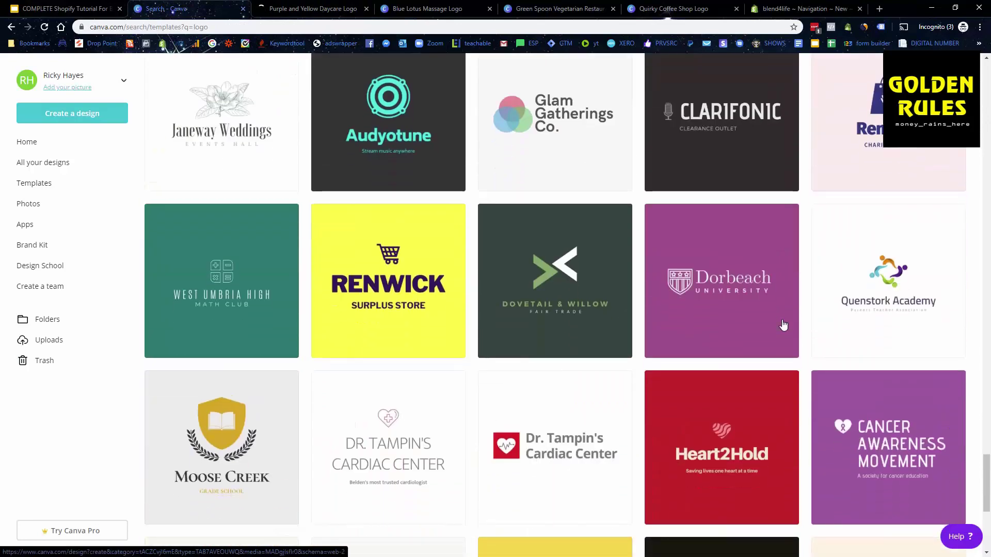
pyautogui.scroll(-6, 782, 325)
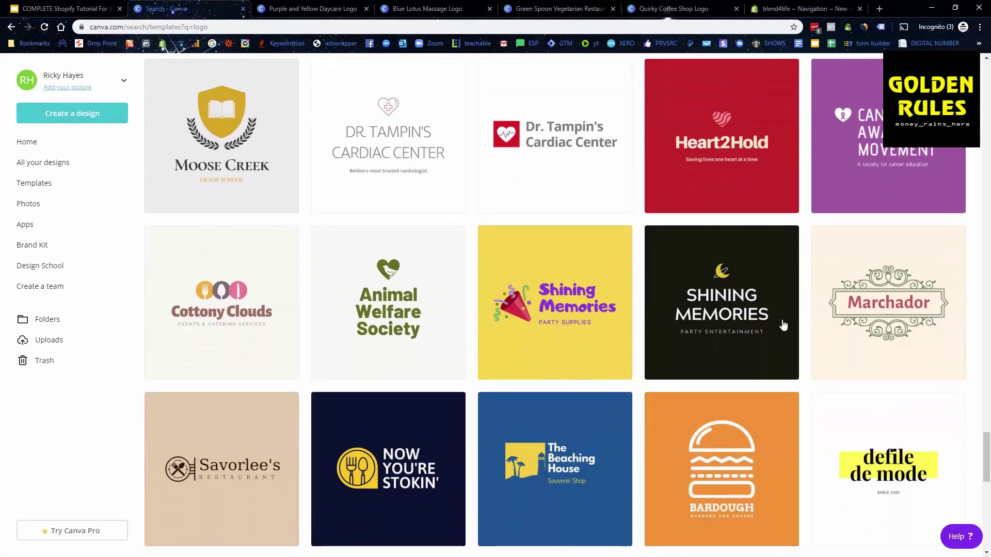
pyautogui.scroll(-2, 783, 324)
pyautogui.scroll(-3, 783, 325)
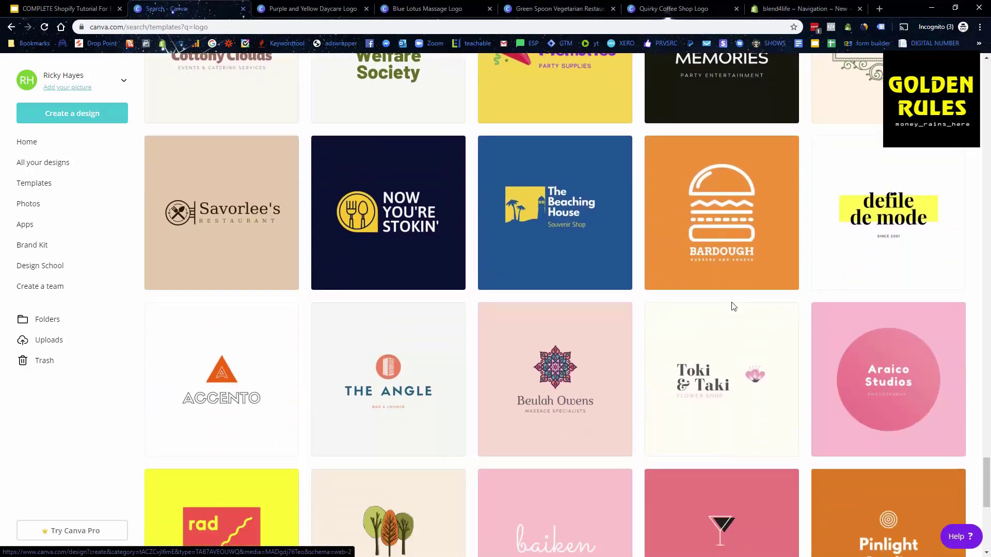
pyautogui.scroll(-4, 733, 303)
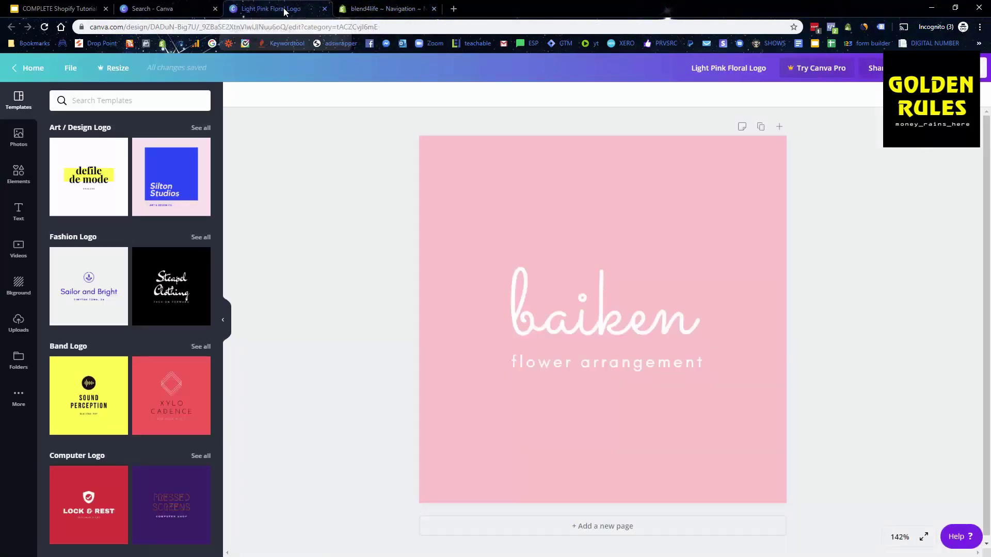
# Replace the 'baiken' script text with 'Blend 4Life' and move it to the page top
pyautogui.click(679, 349)
pyautogui.click(698, 326)
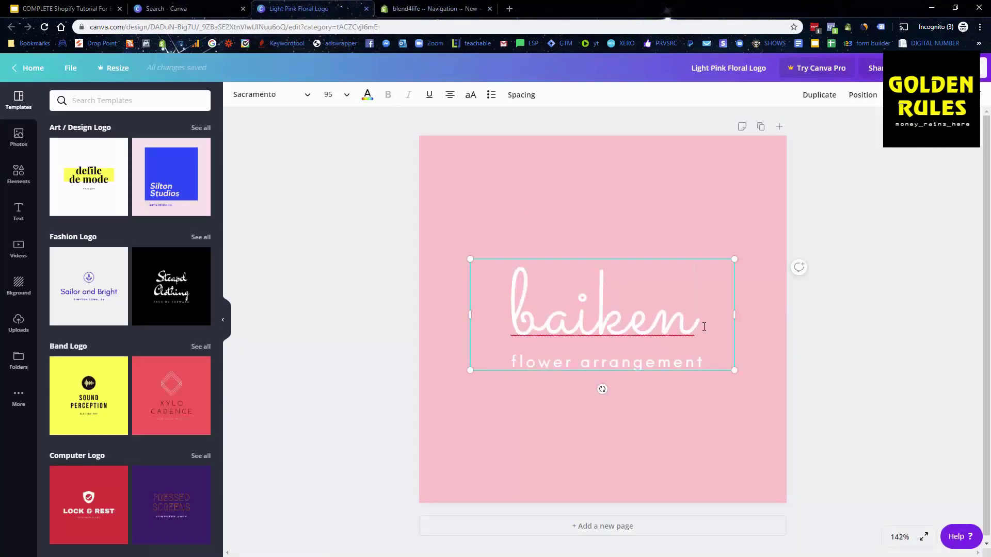
pyautogui.moveTo(703, 326); pyautogui.dragTo(504, 327)
pyautogui.press('BackSpace')
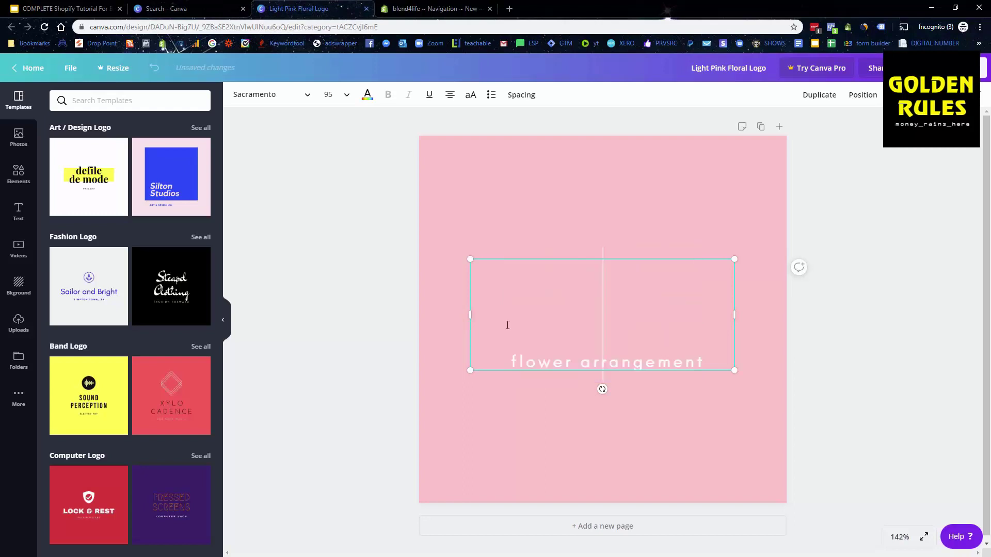
pyautogui.write('B')
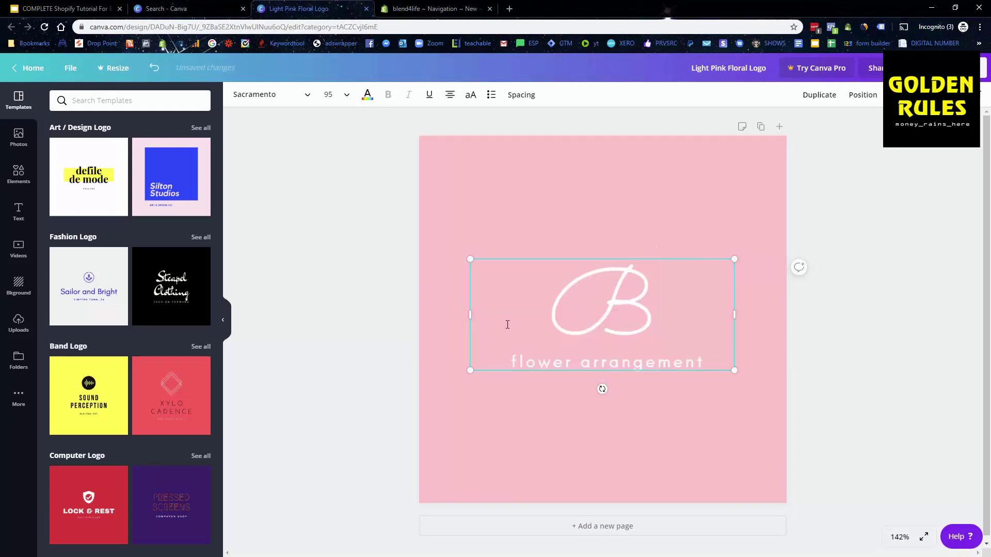
pyautogui.write('lend 4Lif')
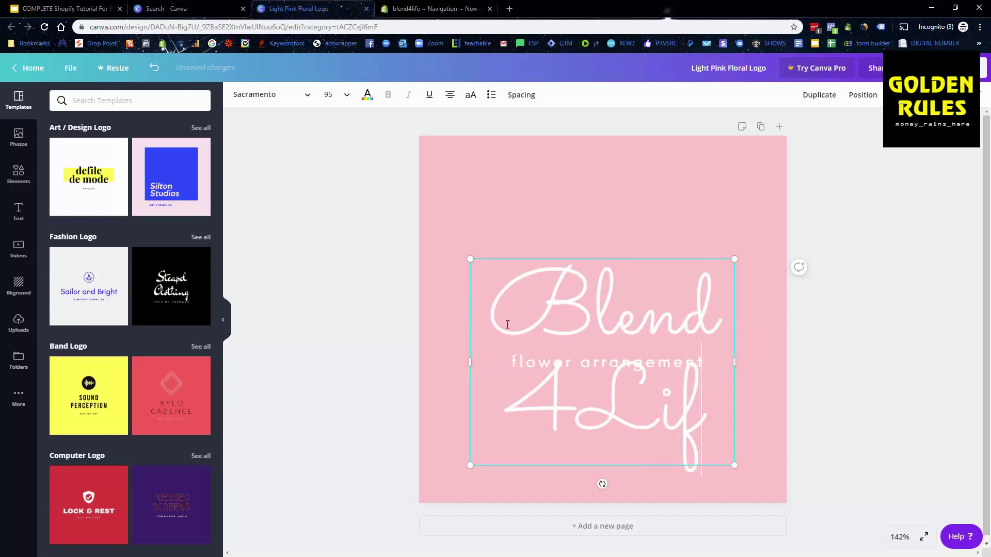
pyautogui.write('e')
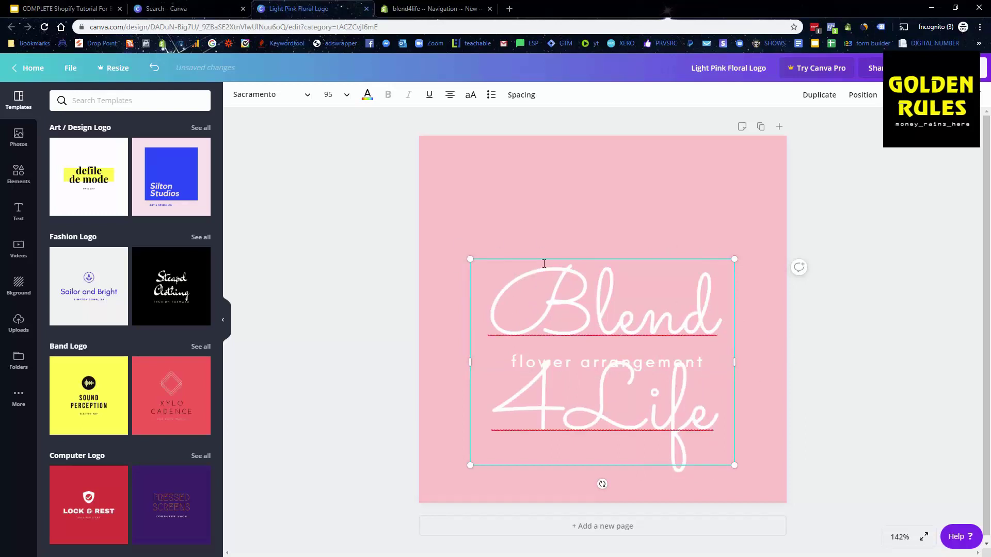
pyautogui.moveTo(543, 261); pyautogui.dragTo(544, 137)
# Delete the 'flower arrangement' tagline and enlarge 'Blend 4Life' to size 117, centred on the page
pyautogui.click(610, 365)
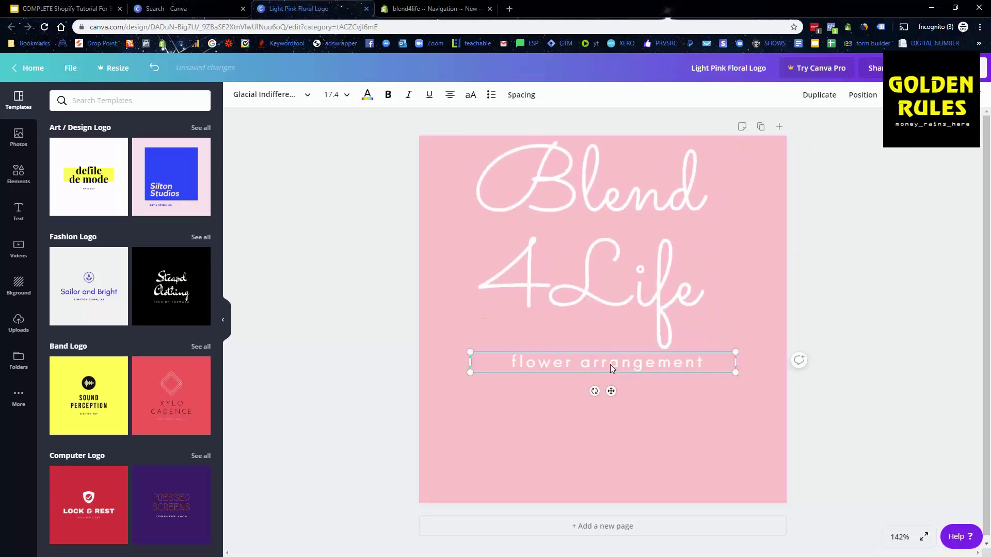
pyautogui.press('Delete')
pyautogui.click(591, 273)
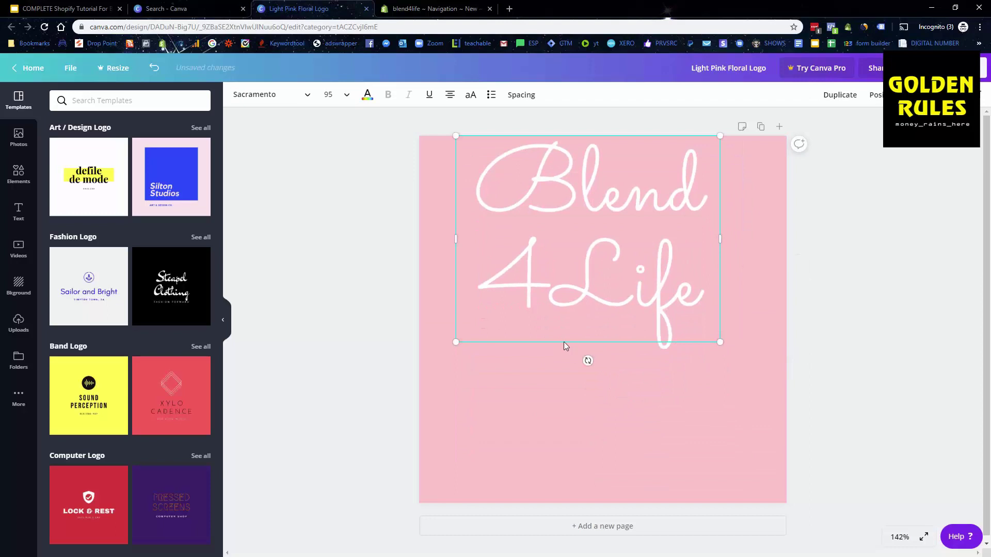
pyautogui.moveTo(564, 342); pyautogui.dragTo(617, 411)
pyautogui.moveTo(735, 239); pyautogui.dragTo(796, 194)
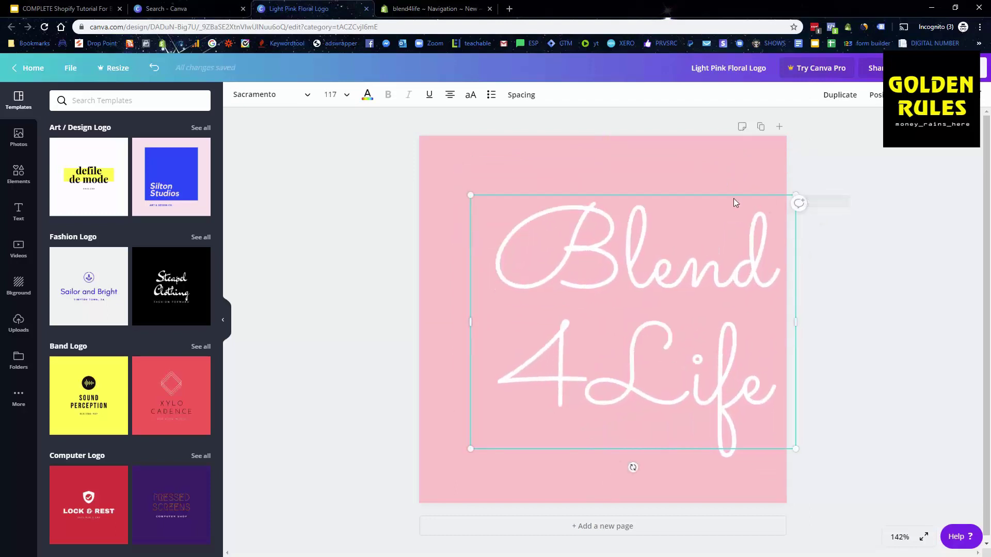
pyautogui.moveTo(681, 193); pyautogui.dragTo(643, 195)
pyautogui.click(799, 203)
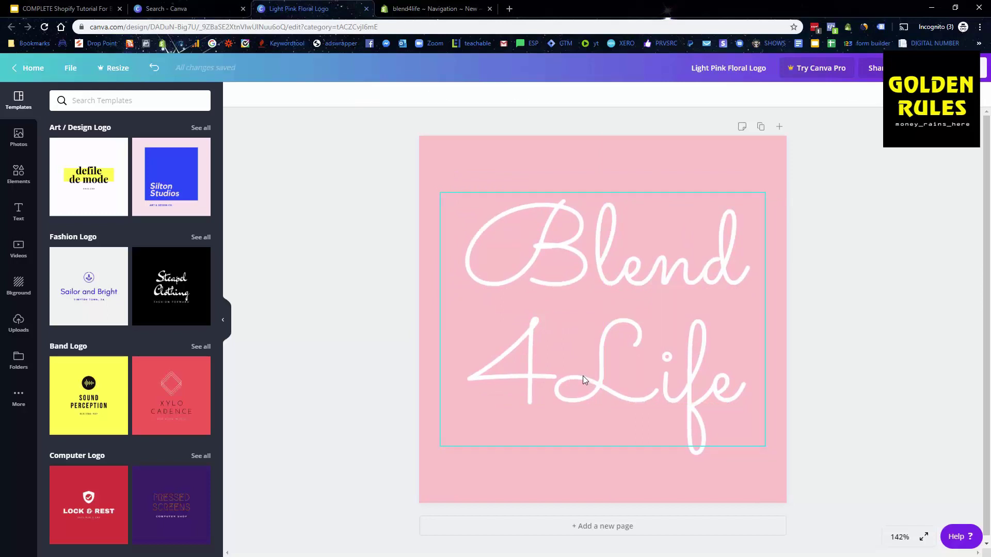
pyautogui.click(654, 389)
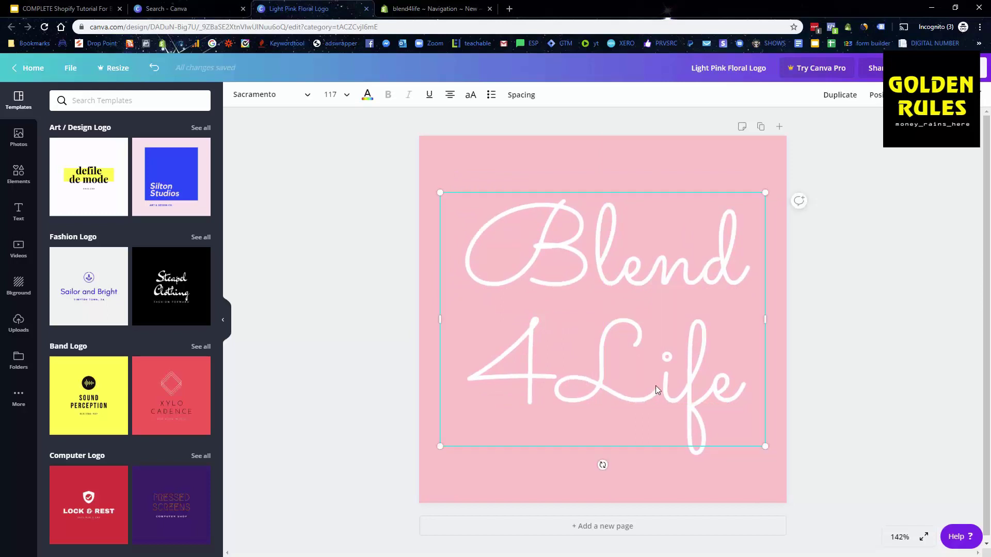
# Change the Blend4Life font size to 72, then to 64
pyautogui.doubleClick(702, 382)
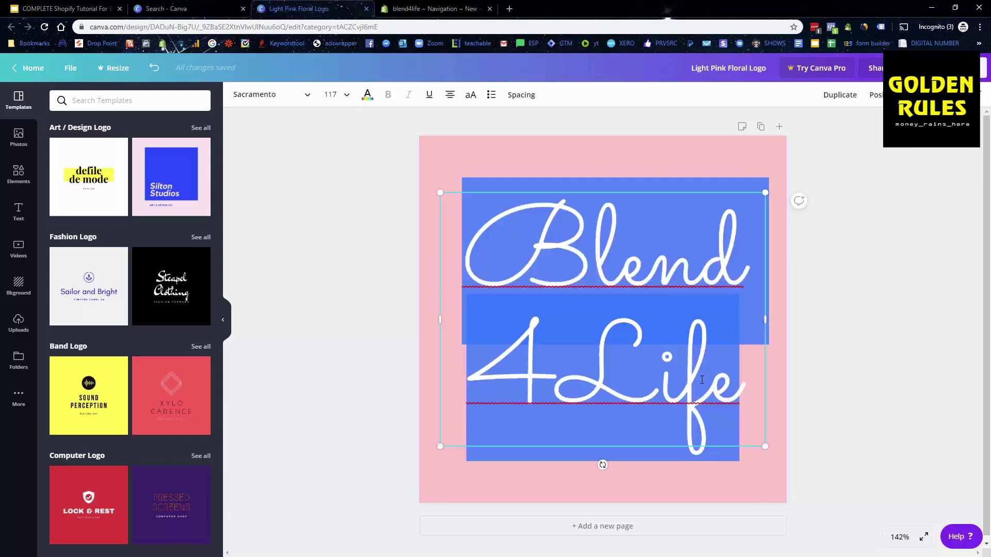
pyautogui.click(350, 101)
pyautogui.scroll(-3, 341, 320)
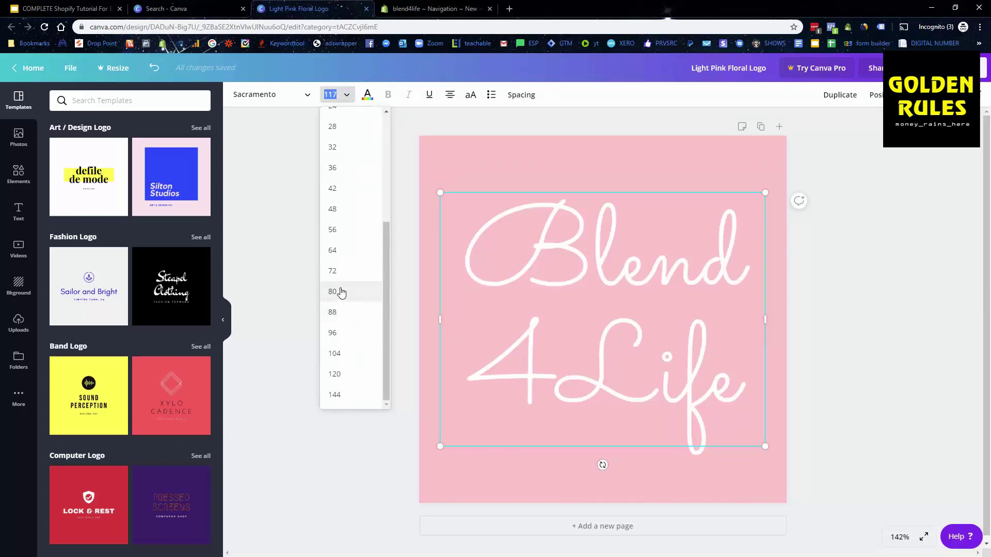
pyautogui.click(338, 271)
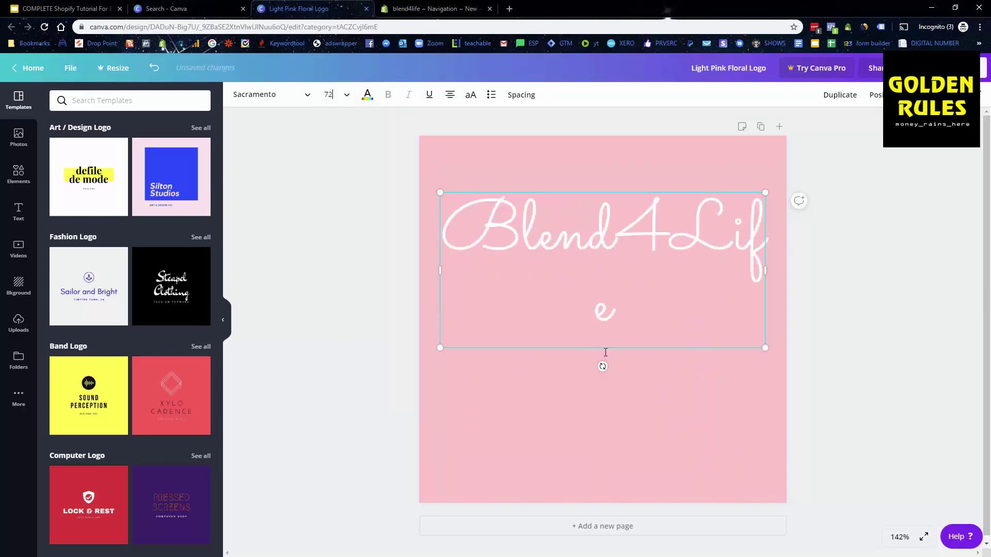
pyautogui.click(344, 96)
pyautogui.click(352, 253)
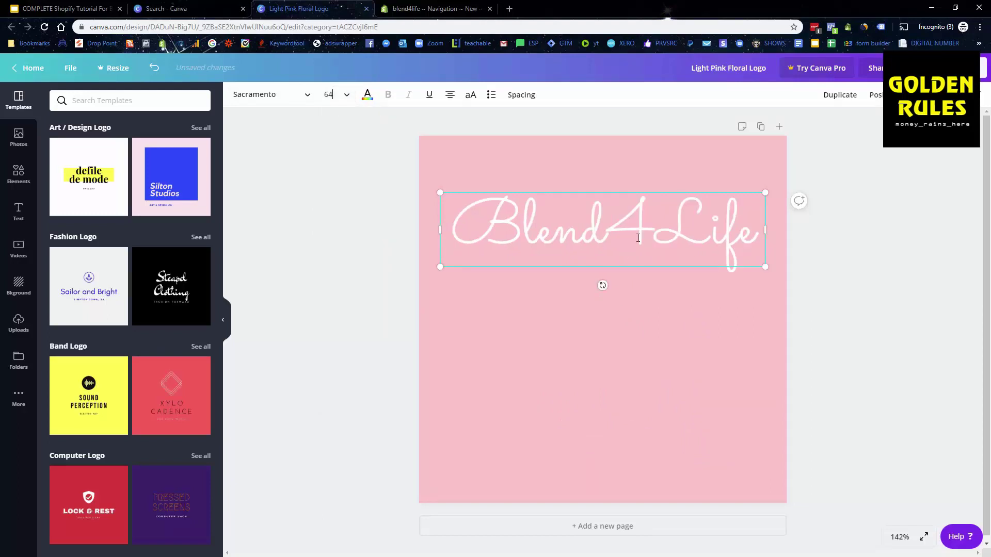
# Move the Blend4Life text down to the page's vertical centre
pyautogui.click(593, 204)
pyautogui.click(581, 264)
pyautogui.moveTo(571, 278); pyautogui.dragTo(576, 359)
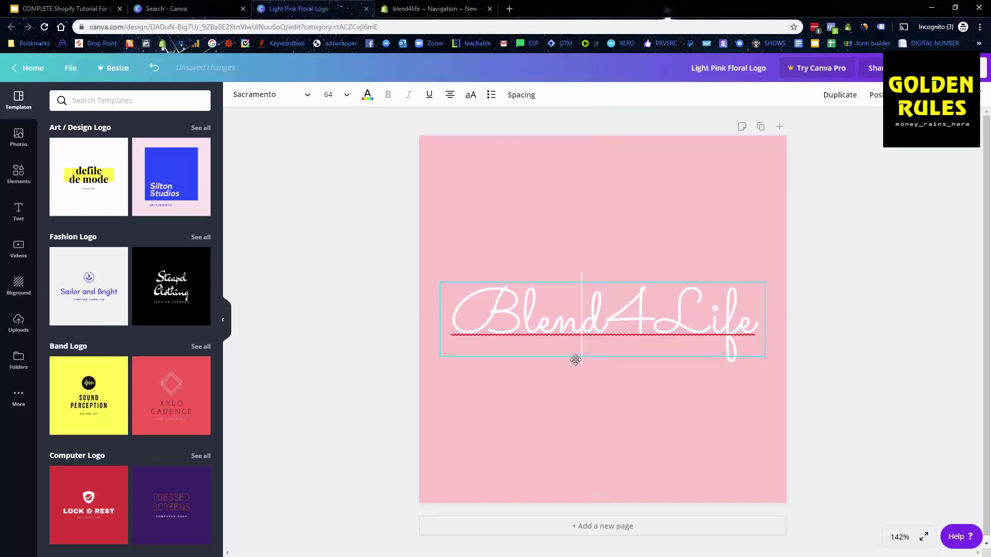
pyautogui.click(692, 392)
pyautogui.click(624, 315)
pyautogui.doubleClick(617, 317)
pyautogui.click(610, 317)
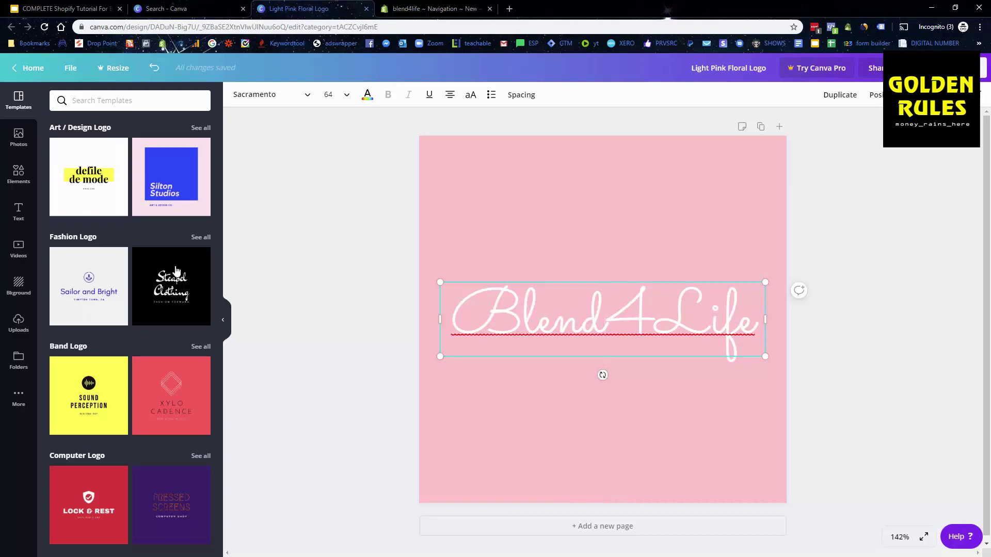
# Add the parrot graphic from Elements, delete it again, and scroll the graphics list
pyautogui.click(18, 174)
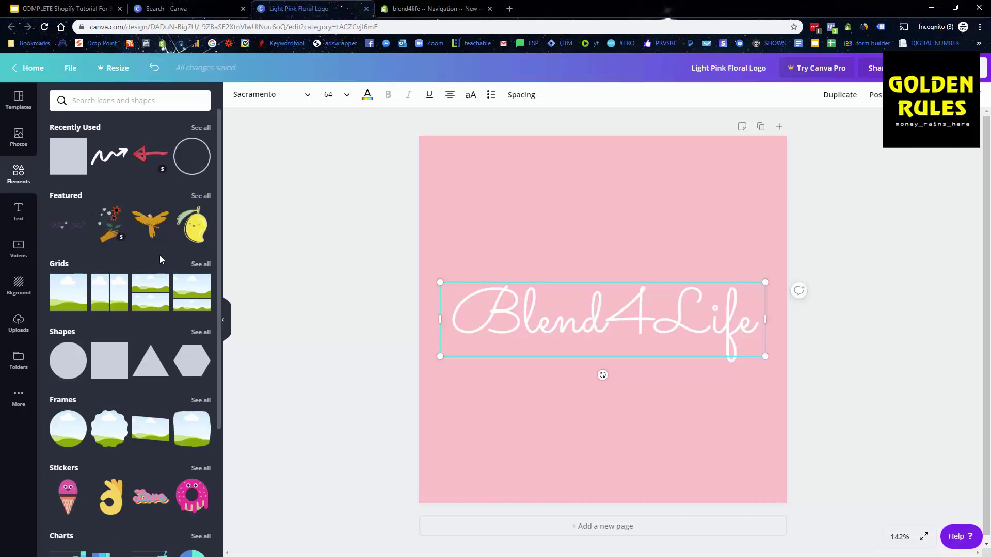
pyautogui.click(150, 223)
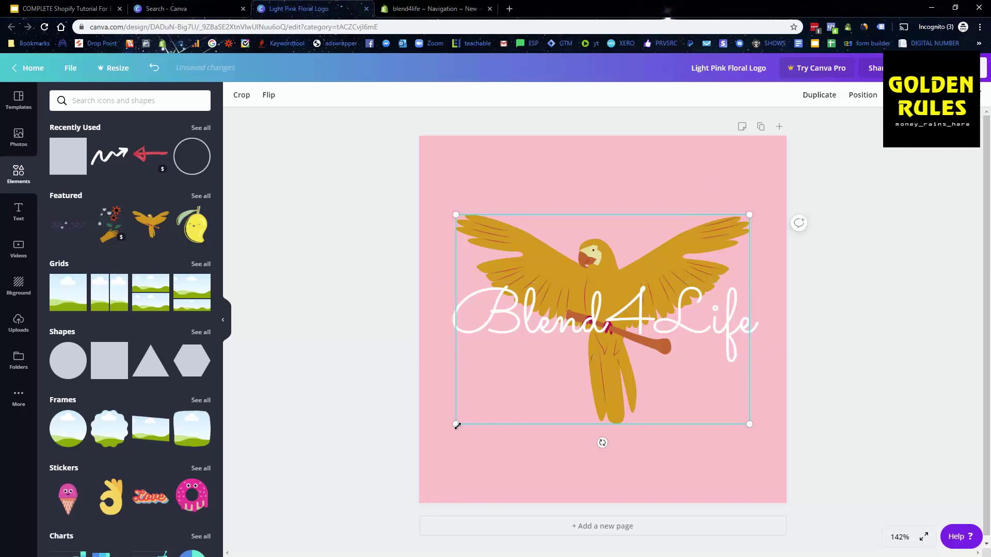
pyautogui.press('Delete')
pyautogui.scroll(-3, 150, 384)
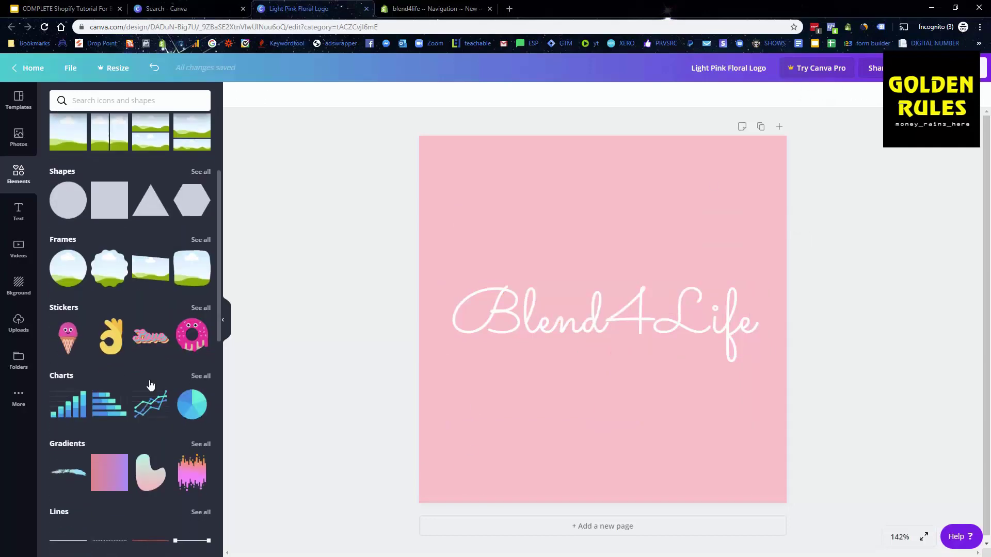
pyautogui.scroll(-10, 150, 385)
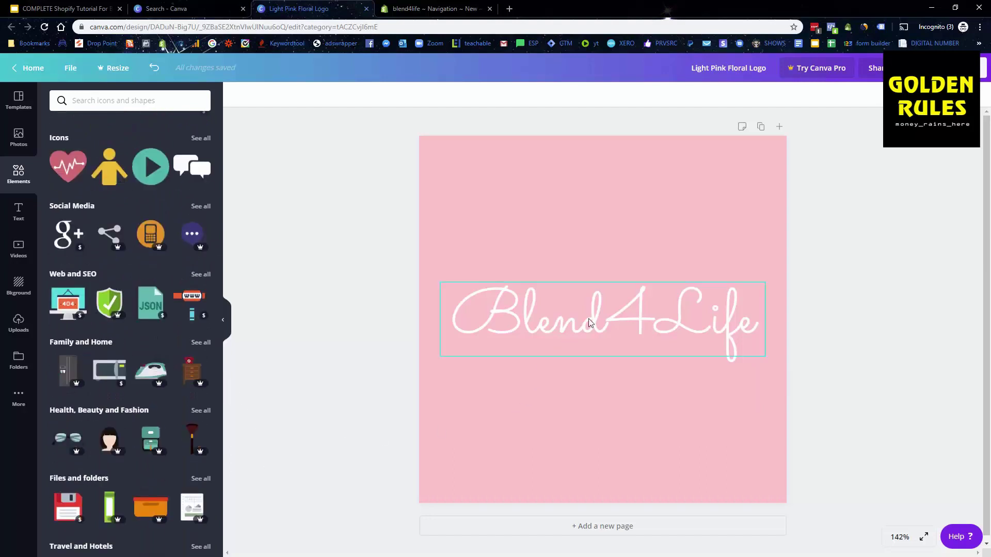
# Download the logo as a PNG, dismiss the business-card popup, and switch to the Shopify tab
pyautogui.click(965, 68)
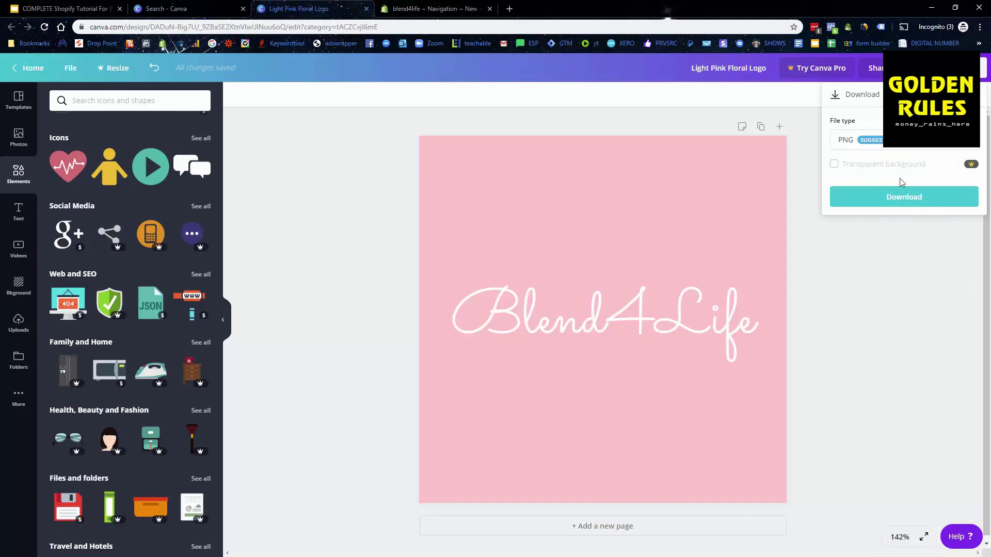
pyautogui.click(899, 207)
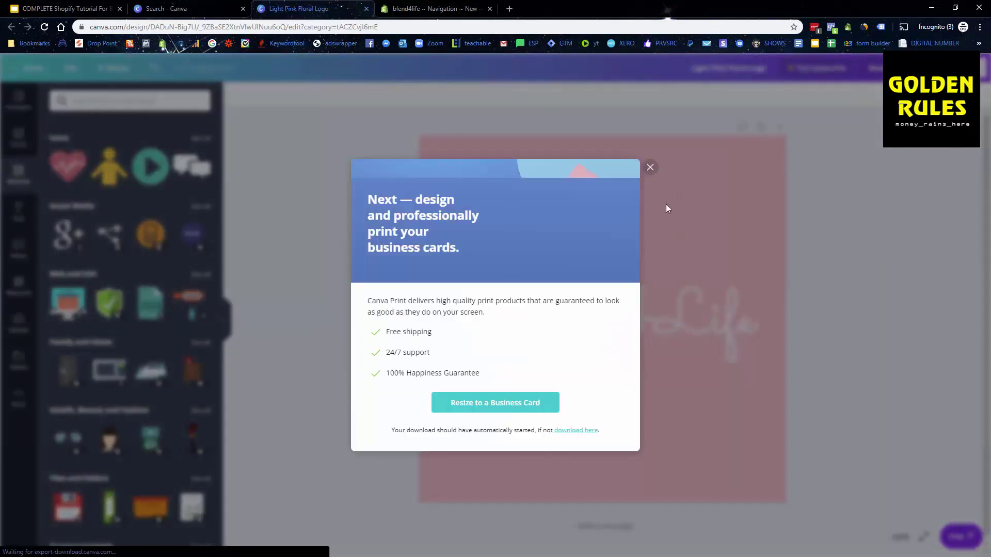
pyautogui.click(651, 156)
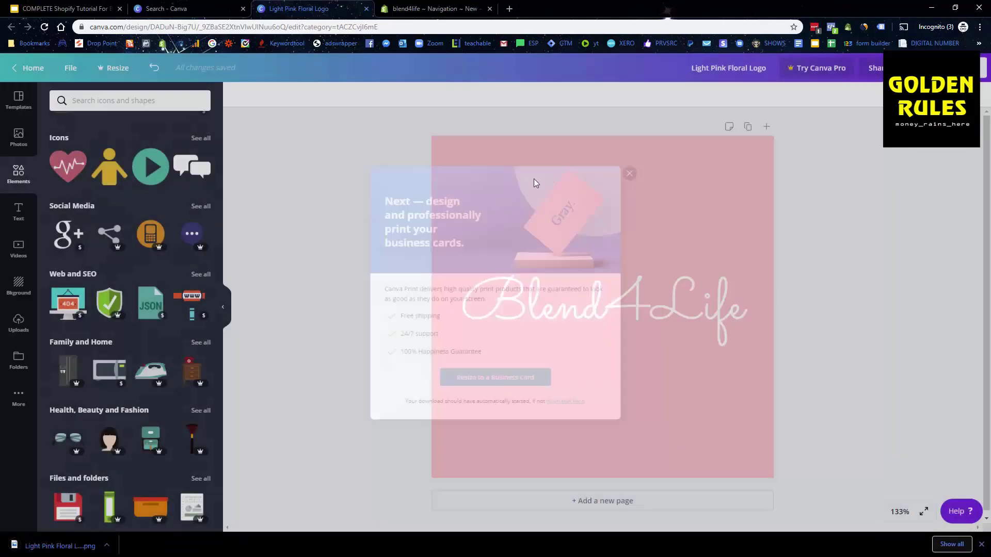
pyautogui.click(418, 7)
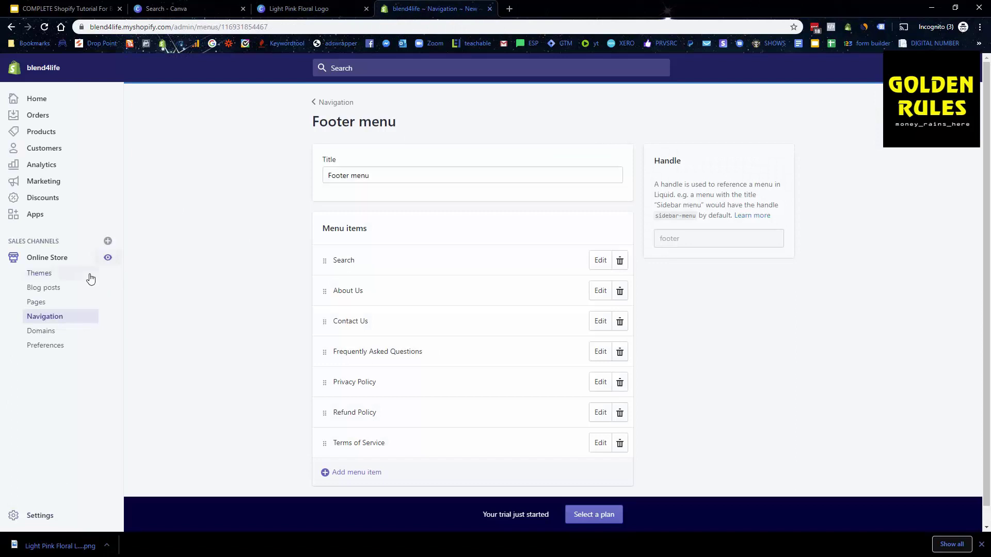
# Open Online Store > Themes in the Shopify admin to see the current Debut theme
pyautogui.click(28, 259)
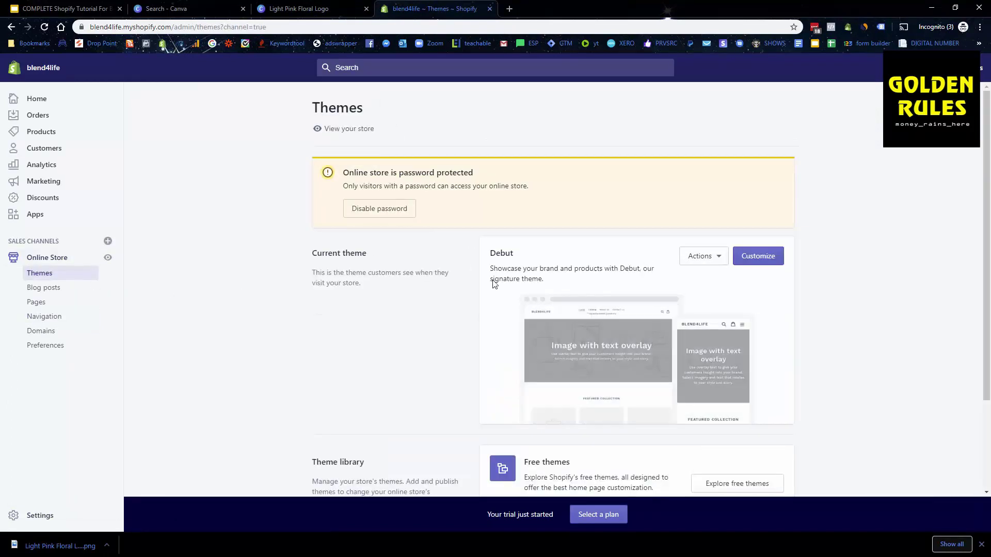